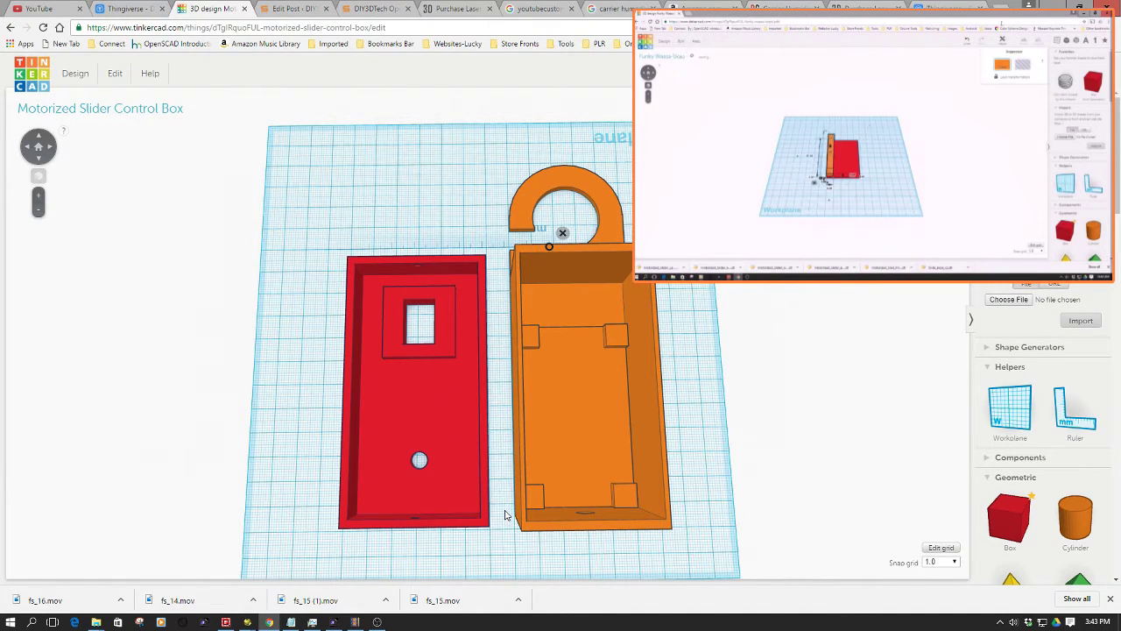
Orbit around the red lid and orange base to inspect both parts
right_drag(505, 515, 481, 493)
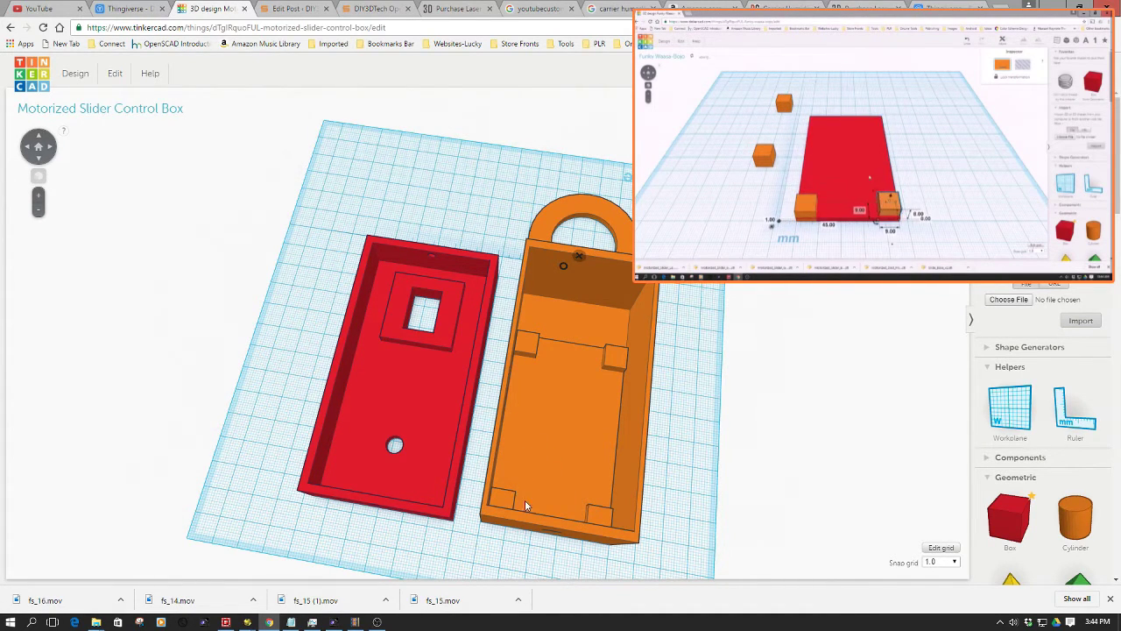
click(591, 508)
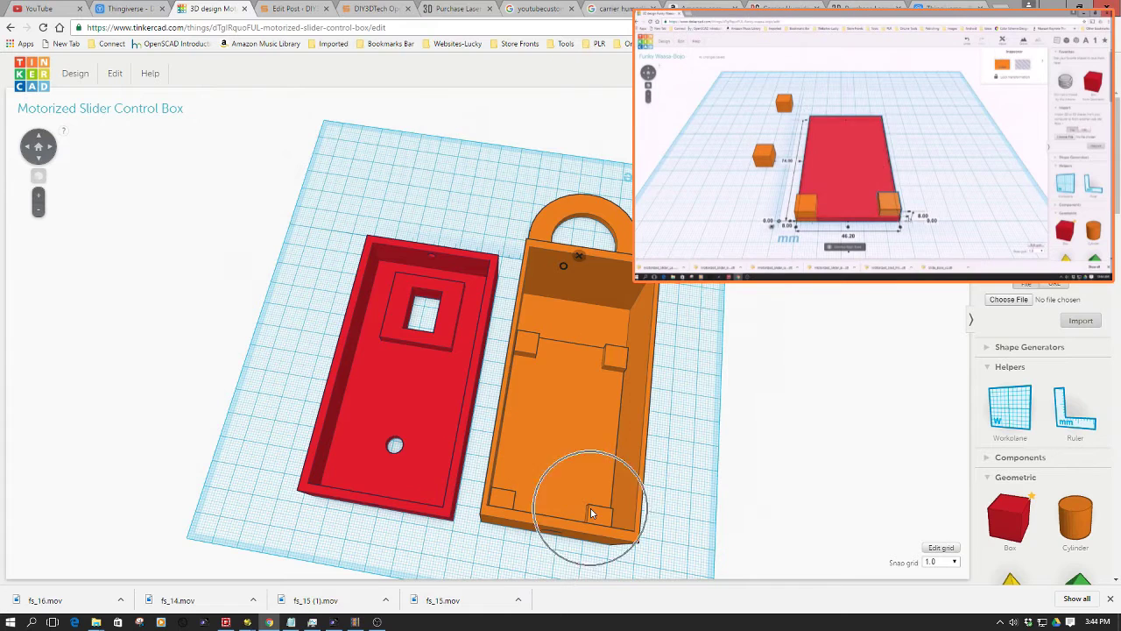
click(606, 359)
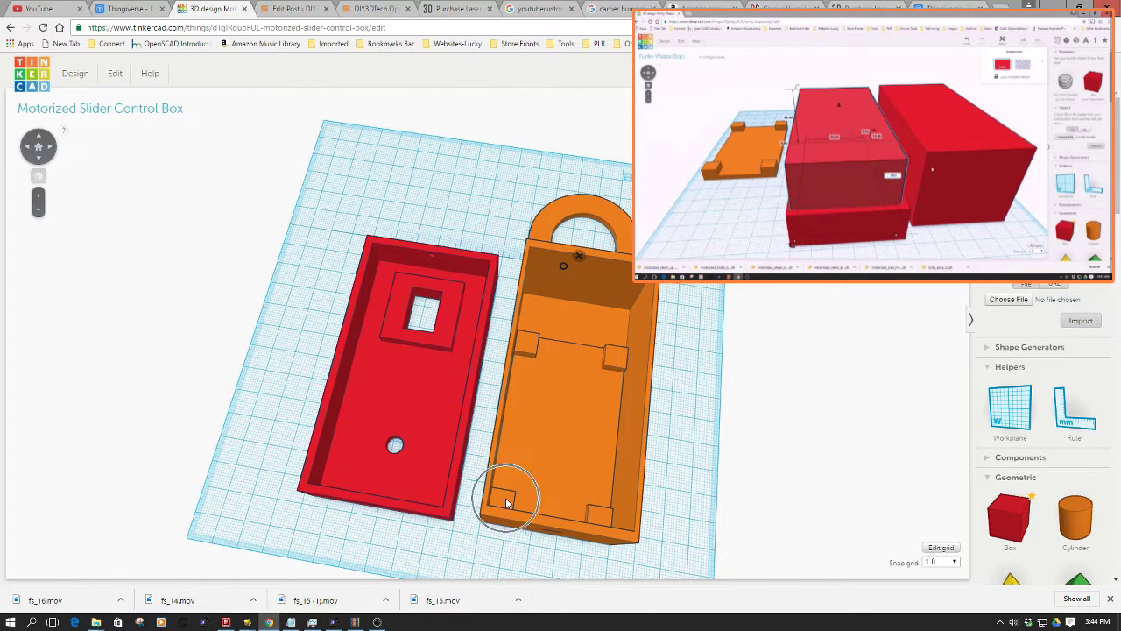
click(596, 513)
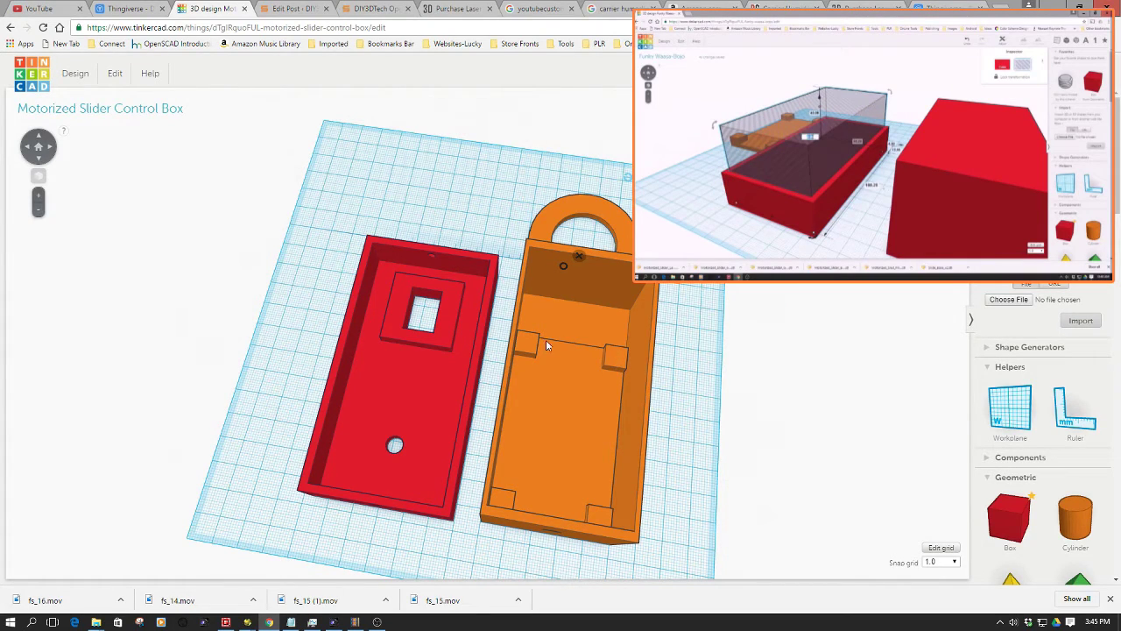
right_drag(554, 461, 541, 413)
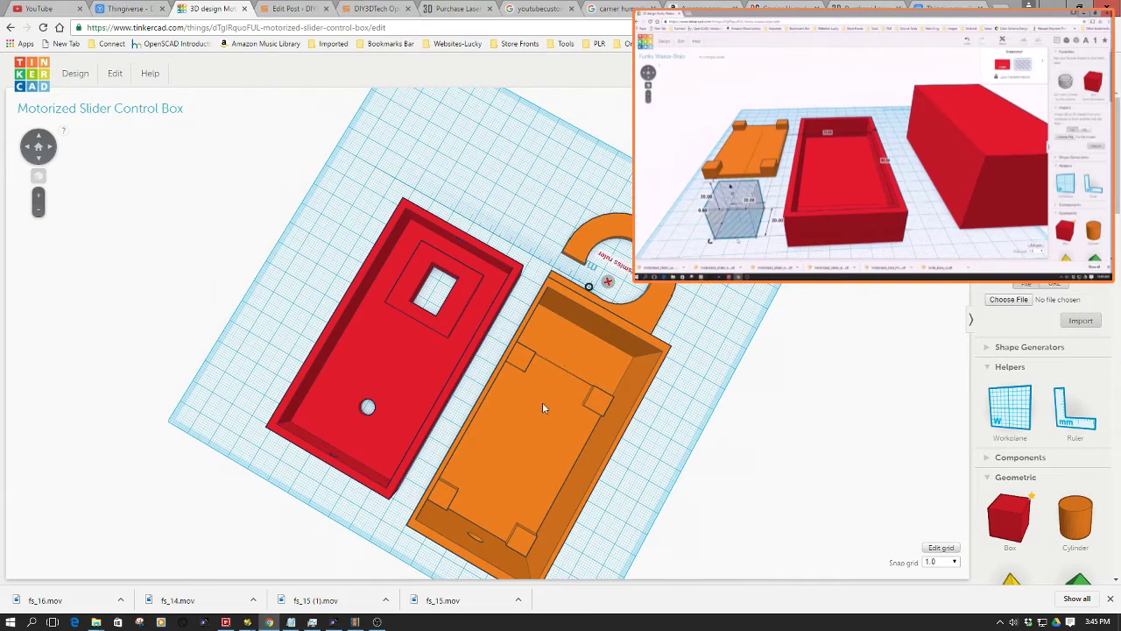
mouse_move(536, 446)
right_down()
mouse_move(546, 433)
mouse_move(514, 443)
mouse_move(539, 383)
right_up()
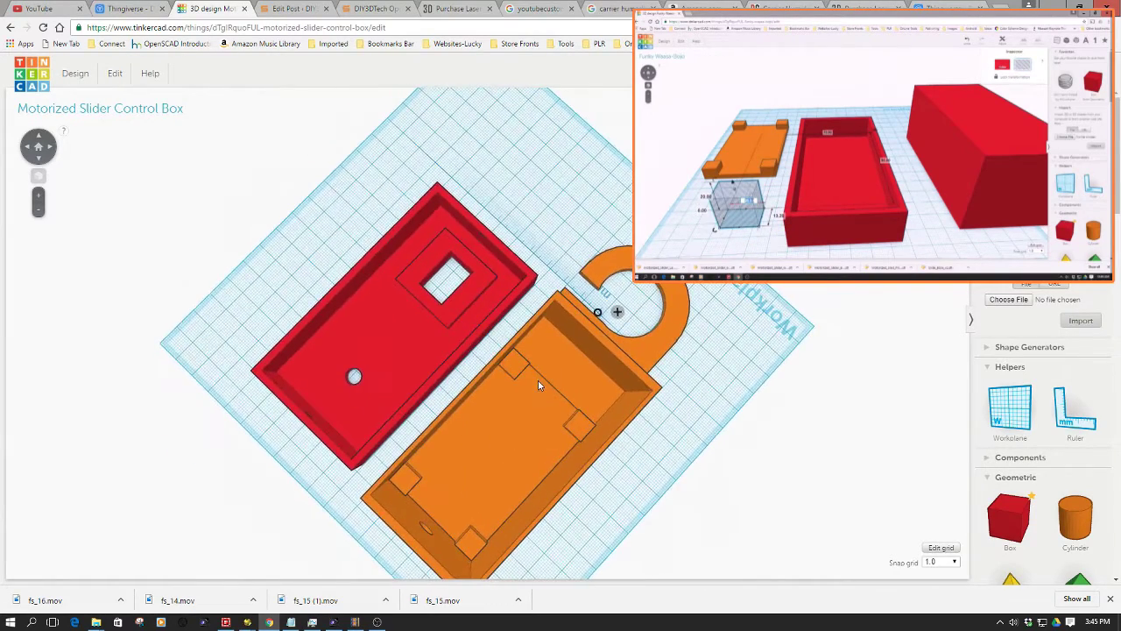
mouse_move(523, 442)
right_down()
mouse_move(562, 413)
mouse_move(526, 452)
mouse_move(563, 457)
mouse_move(577, 445)
right_up()
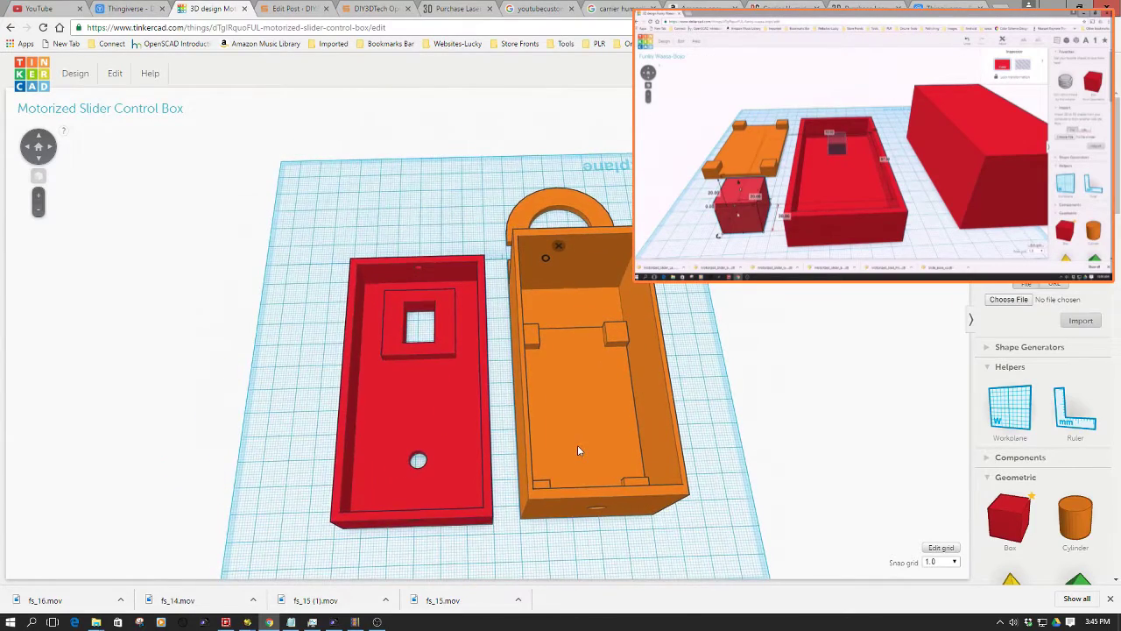
right_drag(577, 449, 577, 450)
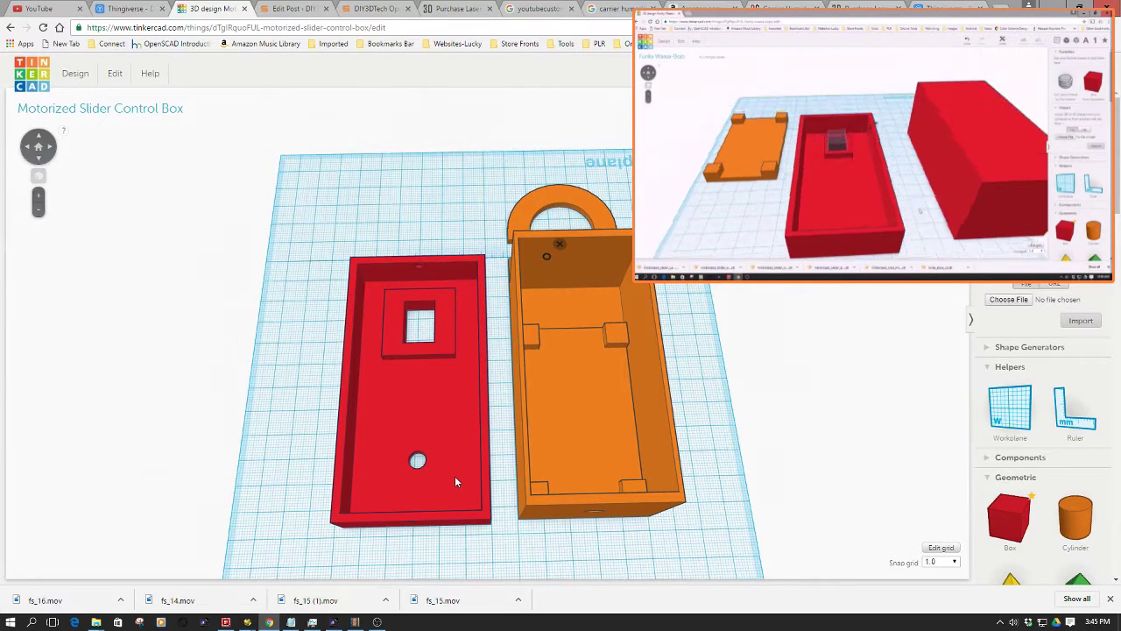
View both boxes from low and top-down angles to check their side holes
right_click(544, 469)
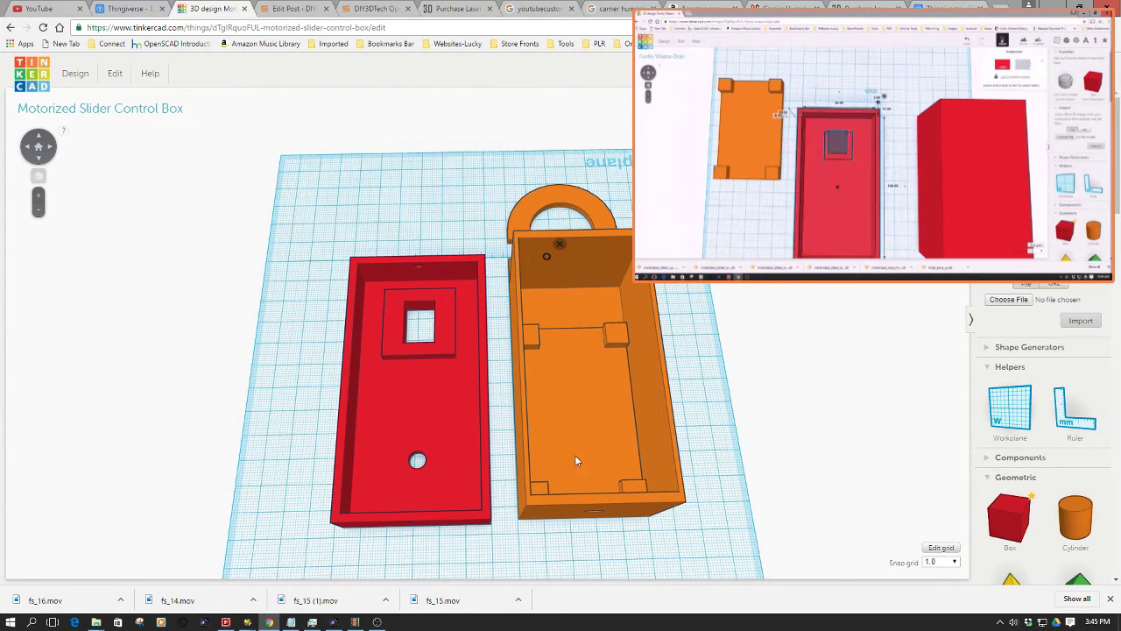
right_click(456, 445)
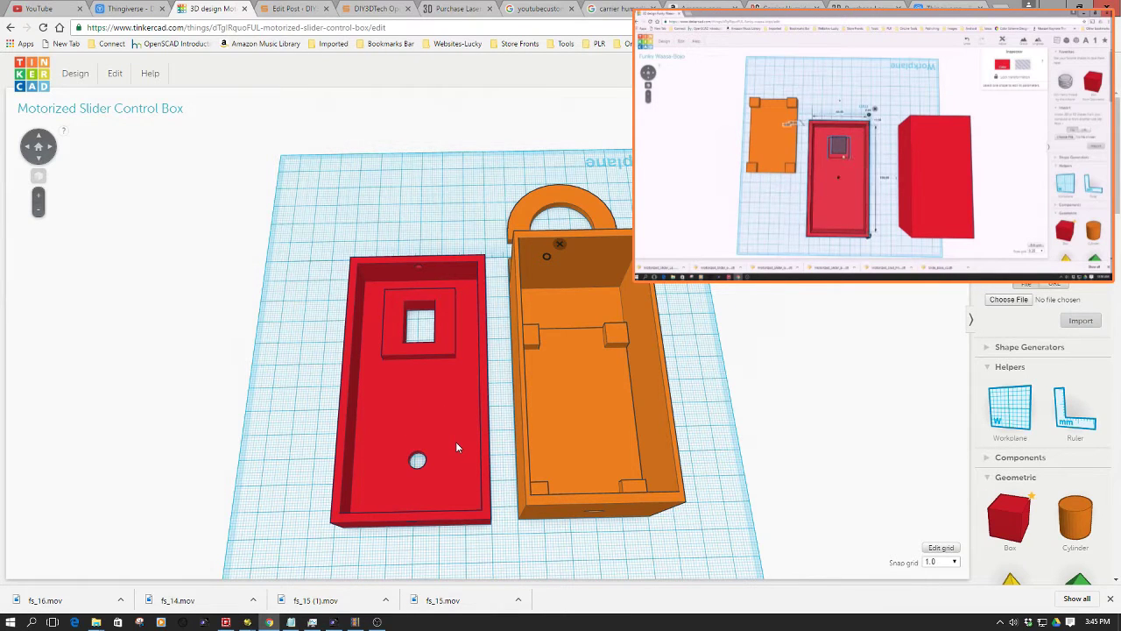
right_drag(452, 494, 447, 480)
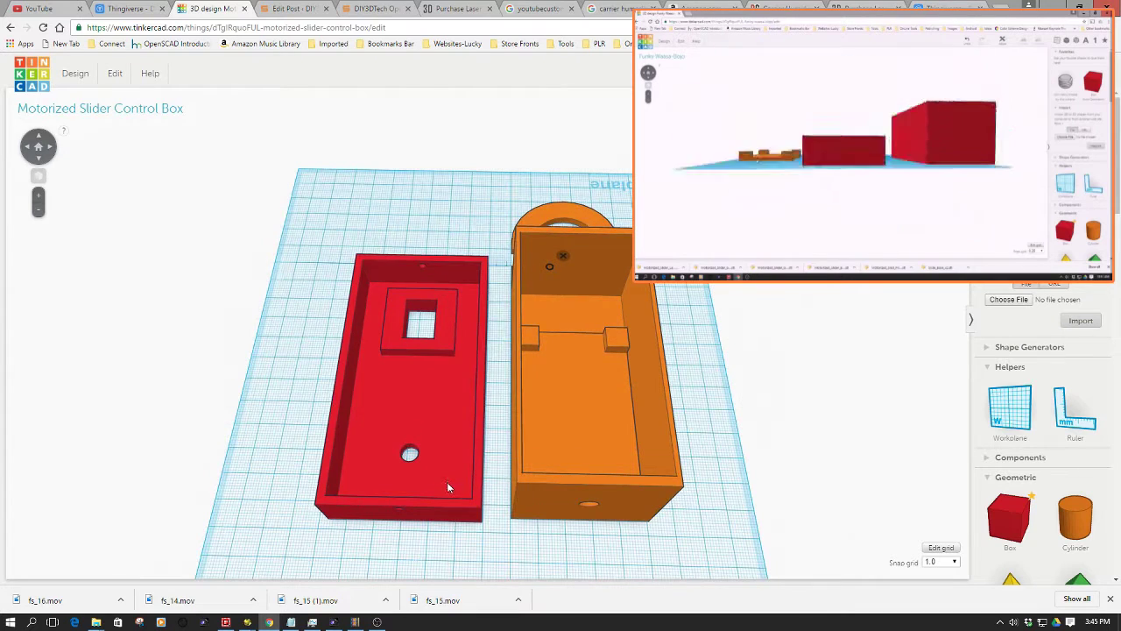
right_drag(447, 480, 450, 483)
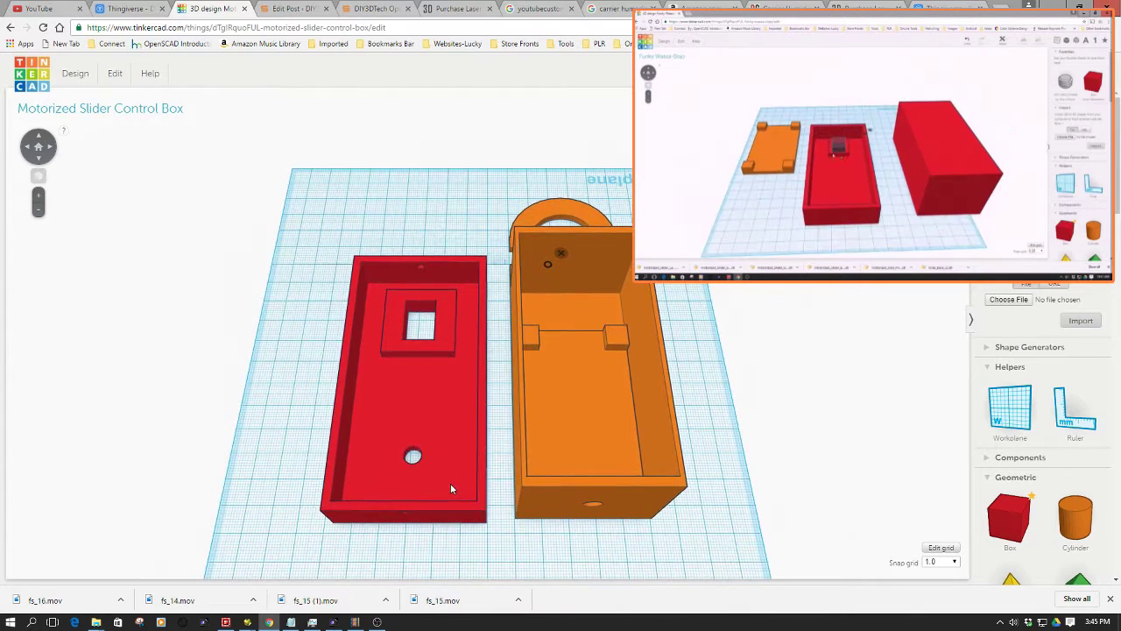
right_click(571, 462)
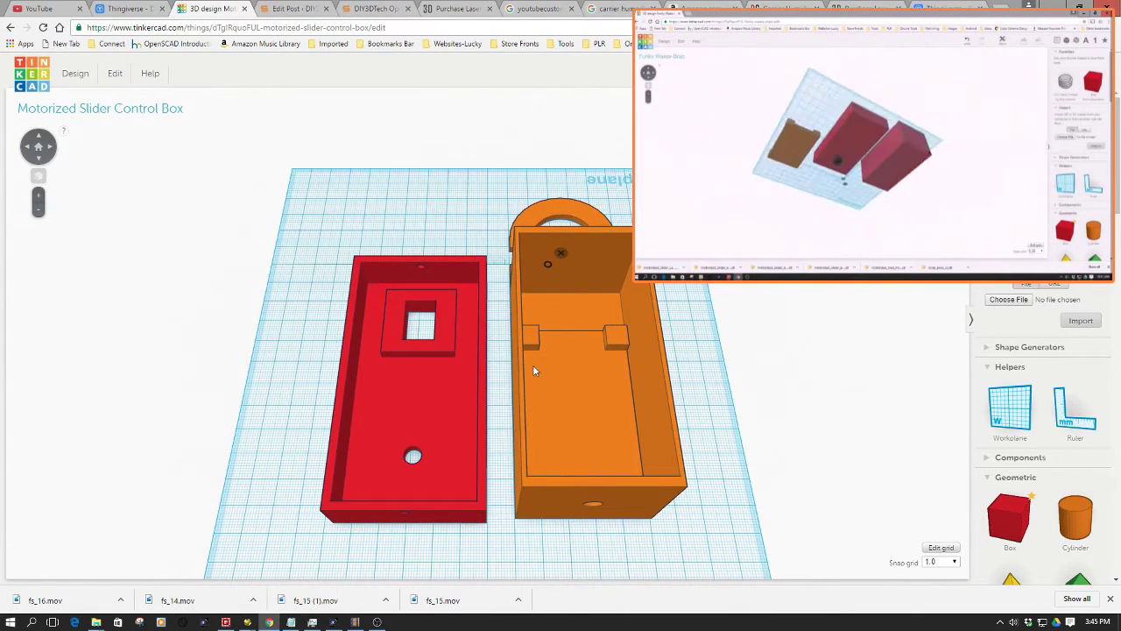
right_click(555, 373)
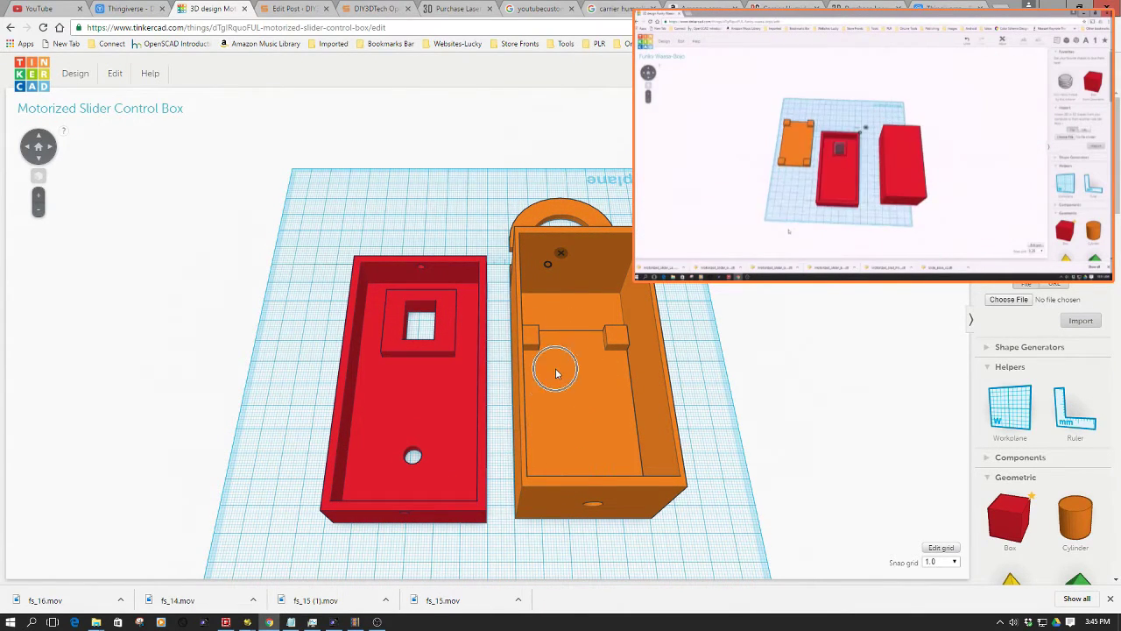
right_click(424, 386)
right_drag(428, 421, 435, 407)
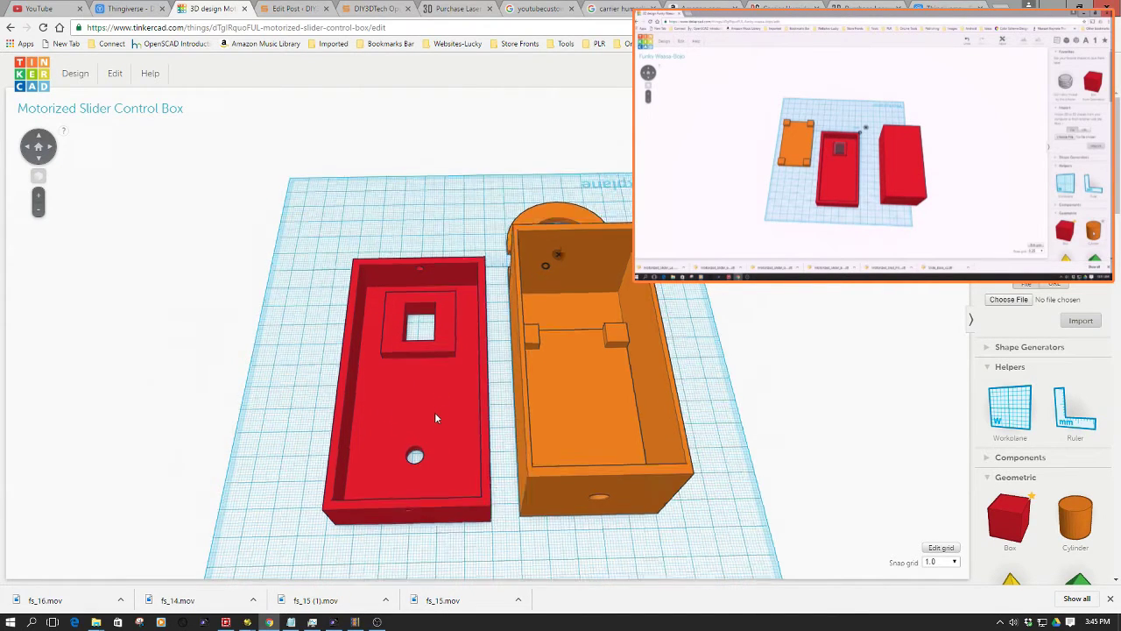
right_click(416, 482)
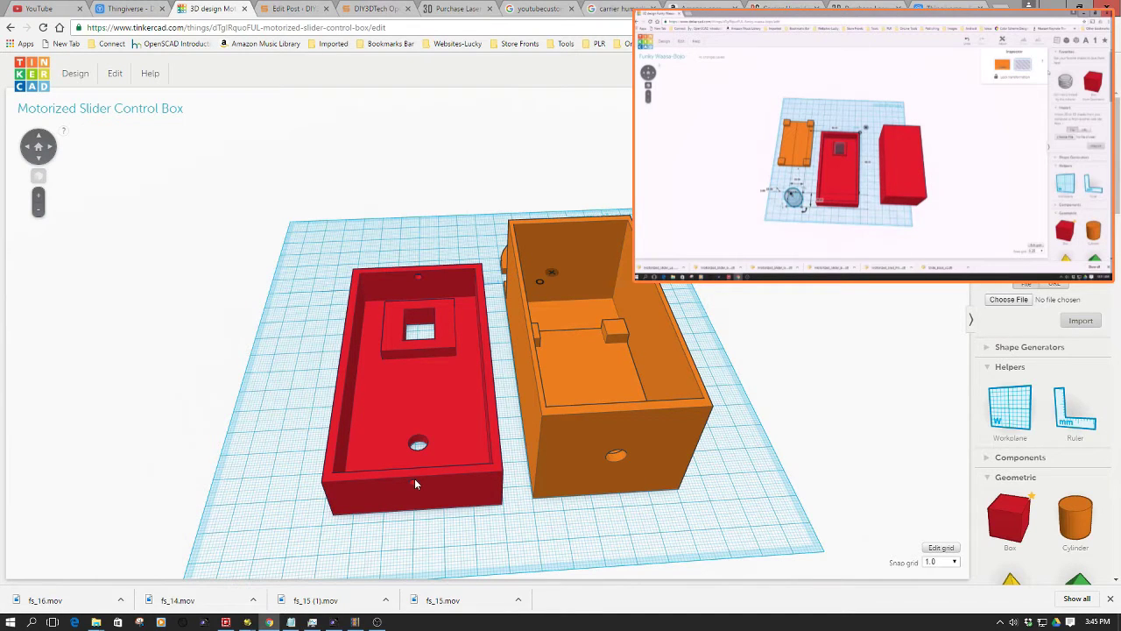
right_drag(415, 478, 407, 488)
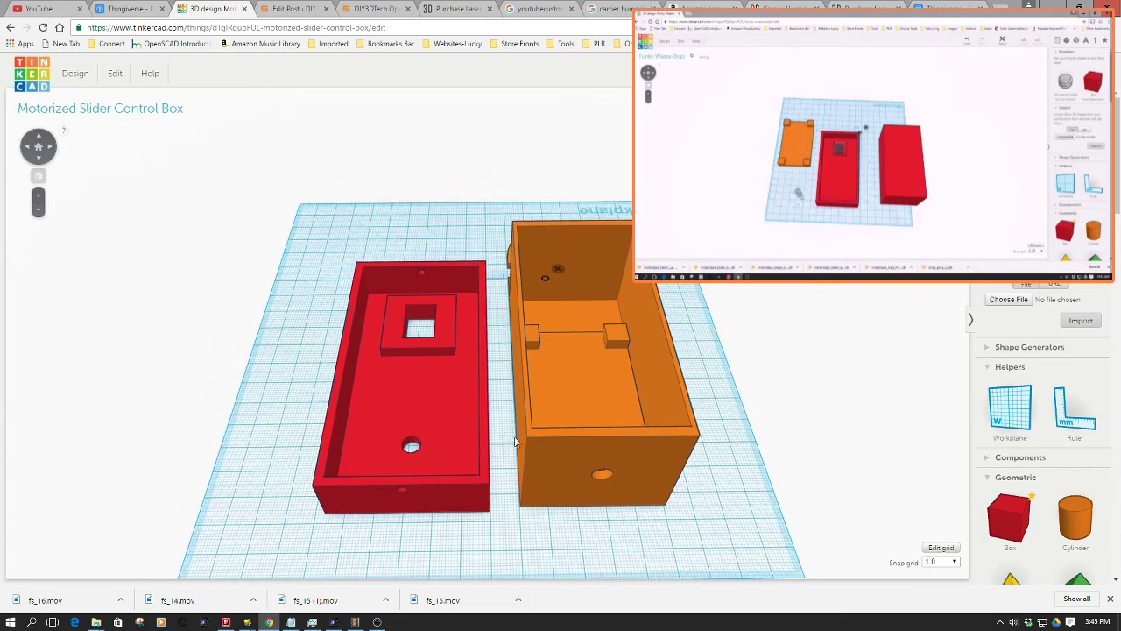
right_click(559, 398)
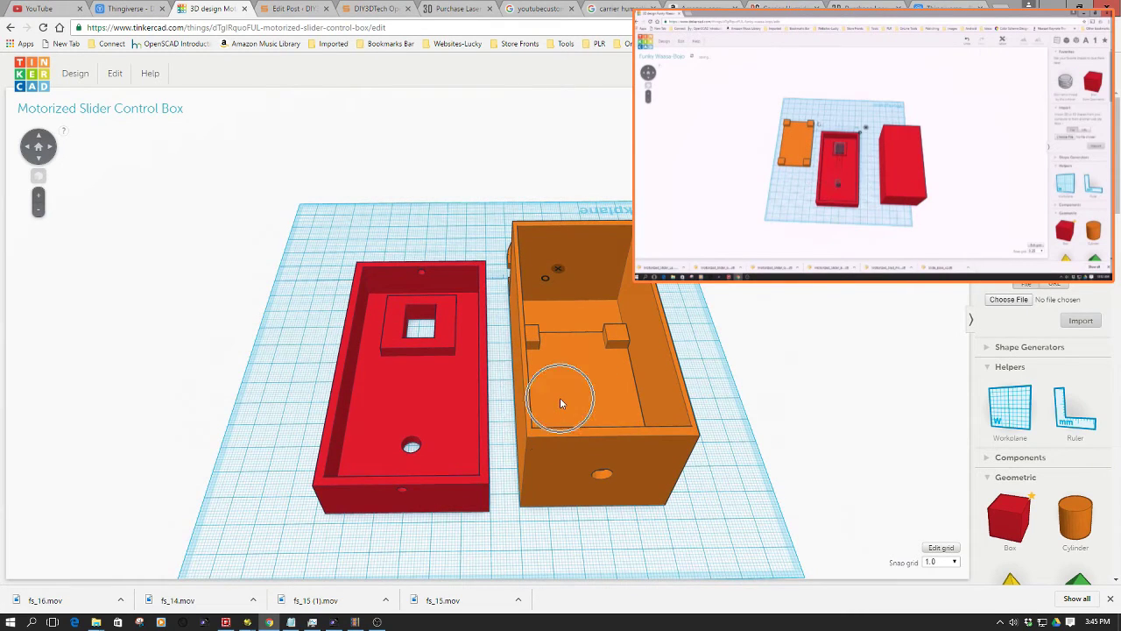
right_click(418, 415)
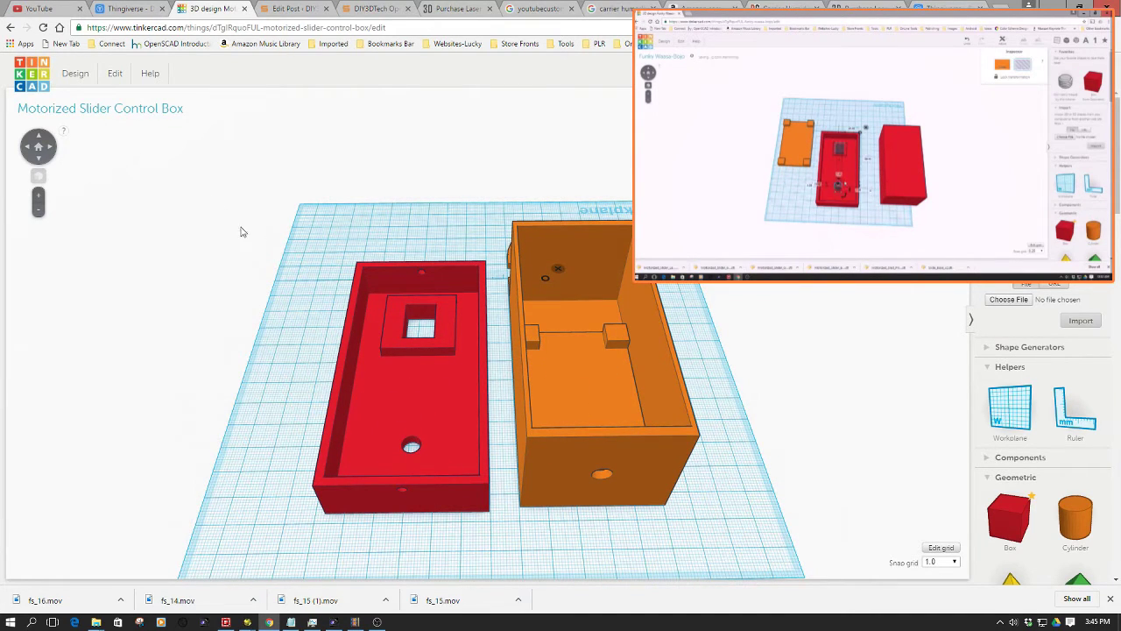
Ungroup the red lid, then regroup it together with its hole shapes
mouse_move(309, 238)
mouse_down()
mouse_move(457, 557)
mouse_move(475, 552)
mouse_up()
key(ctrl+shift+g)
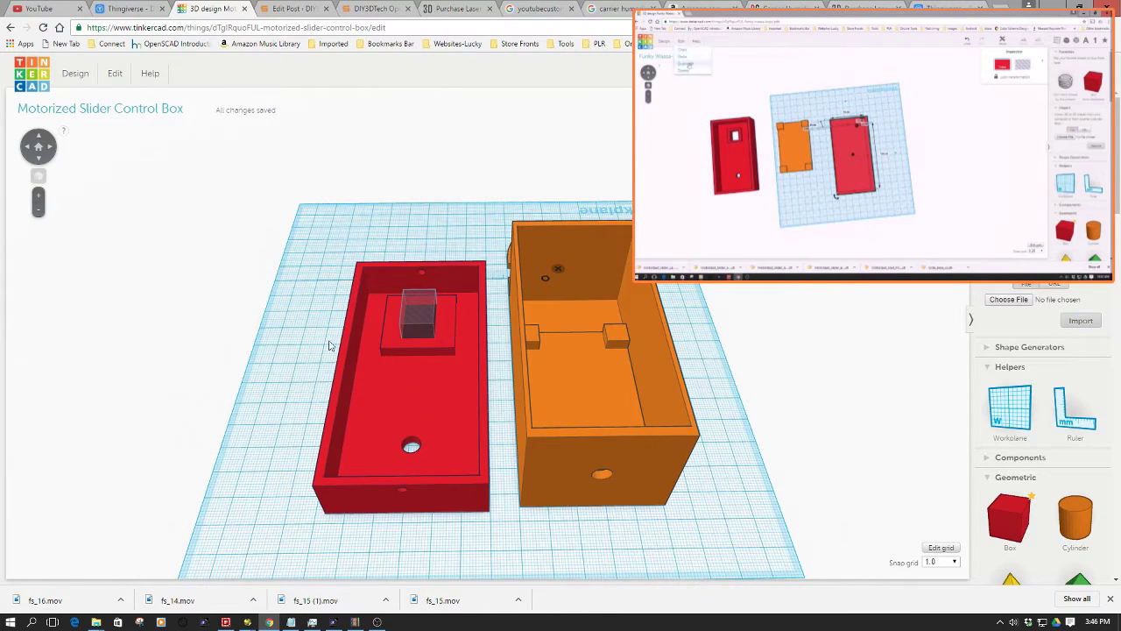
drag(308, 227, 502, 576)
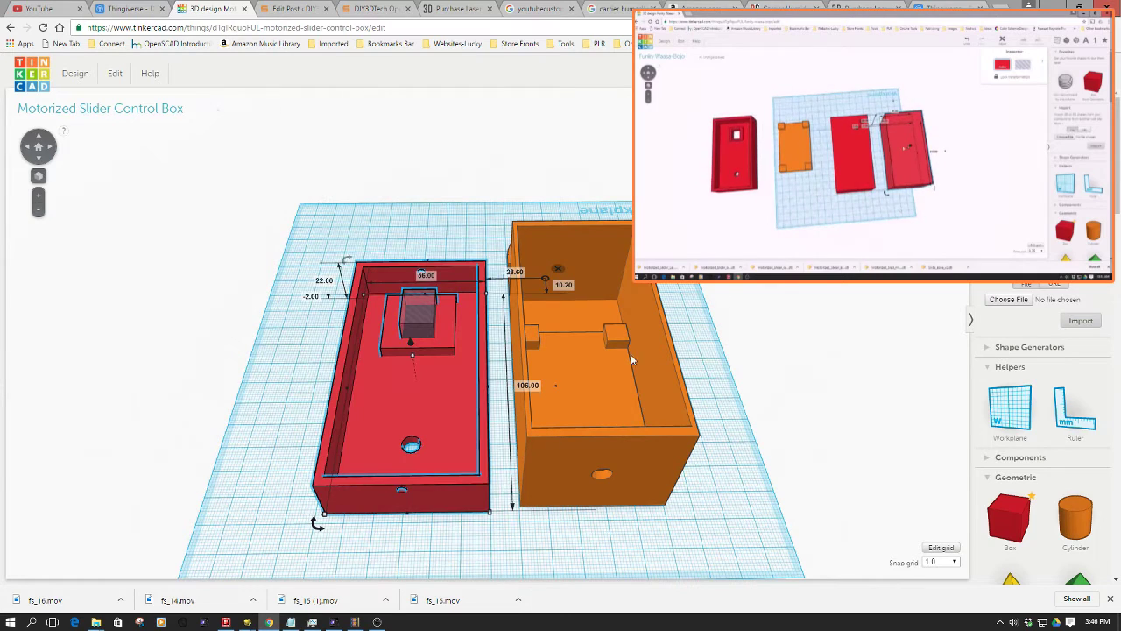
key(ctrl+g)
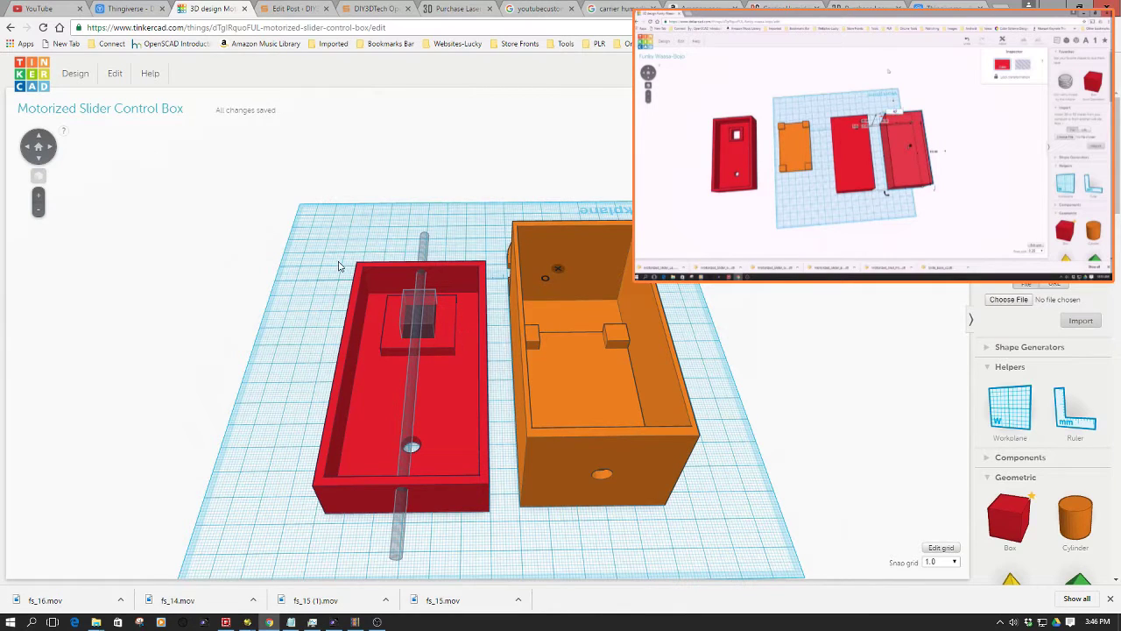
Group the red lid and its through-rod into one object
drag(334, 256, 463, 500)
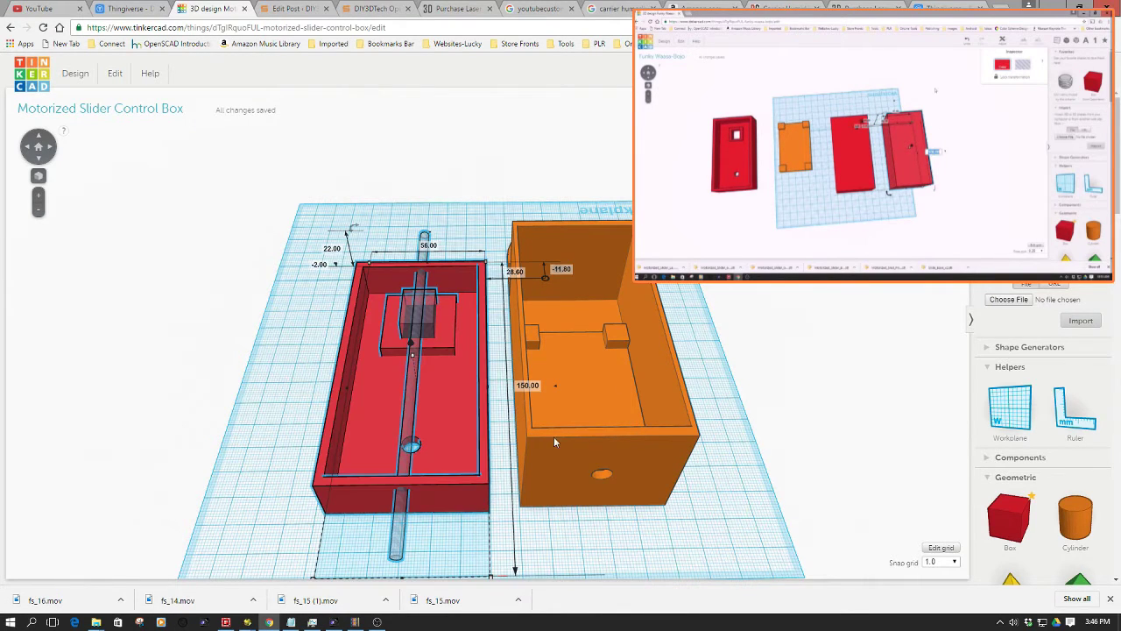
key(ctrl+g)
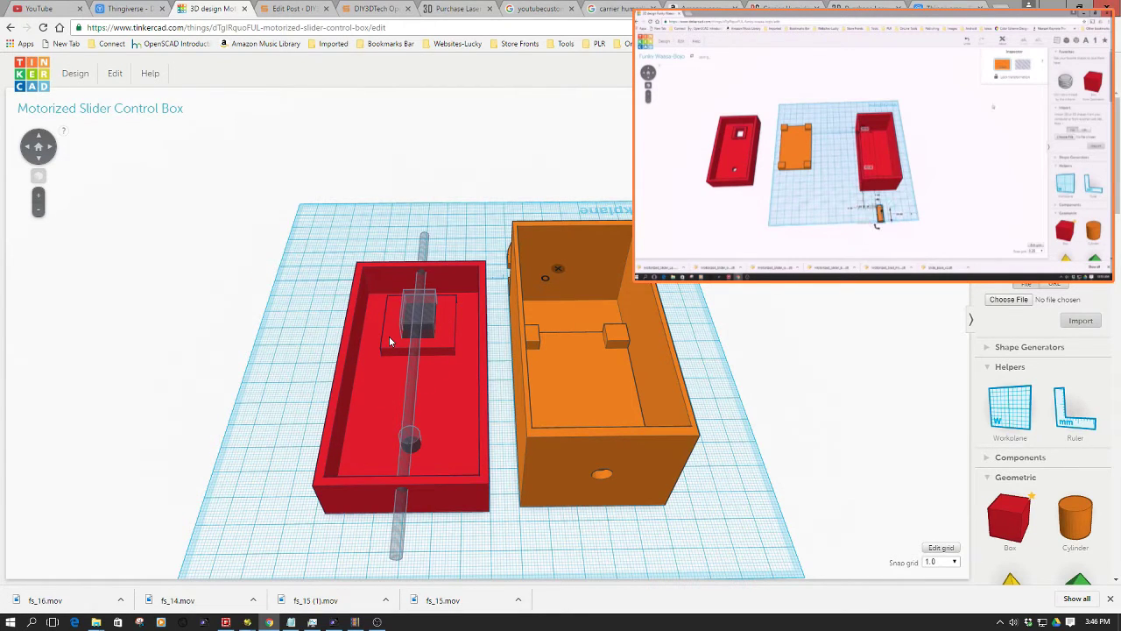
click(390, 338)
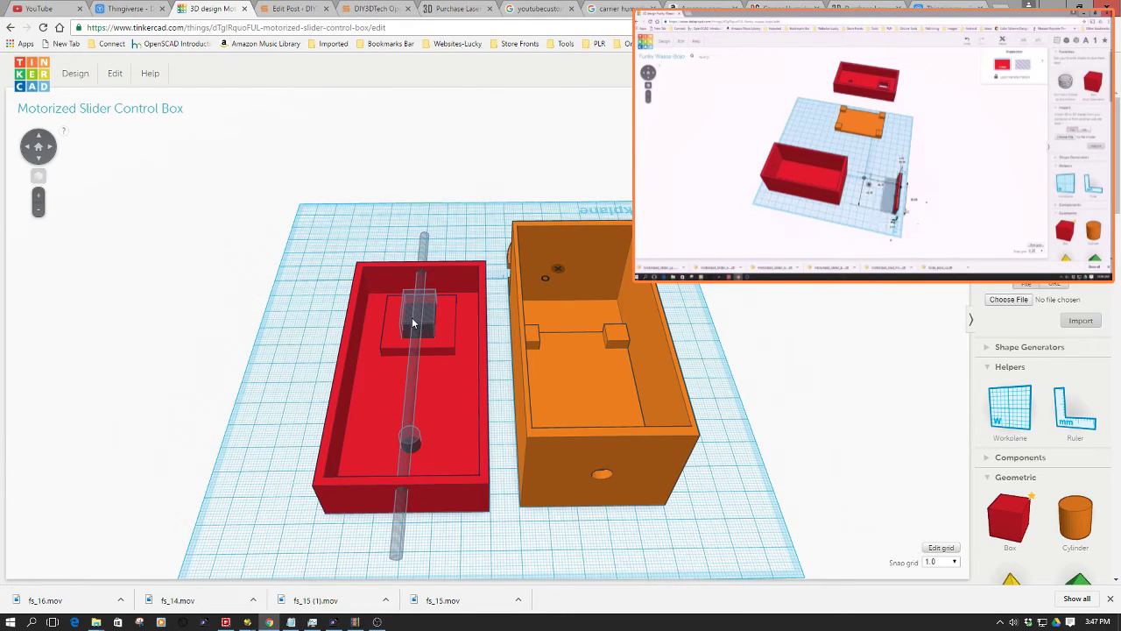
click(426, 257)
click(399, 497)
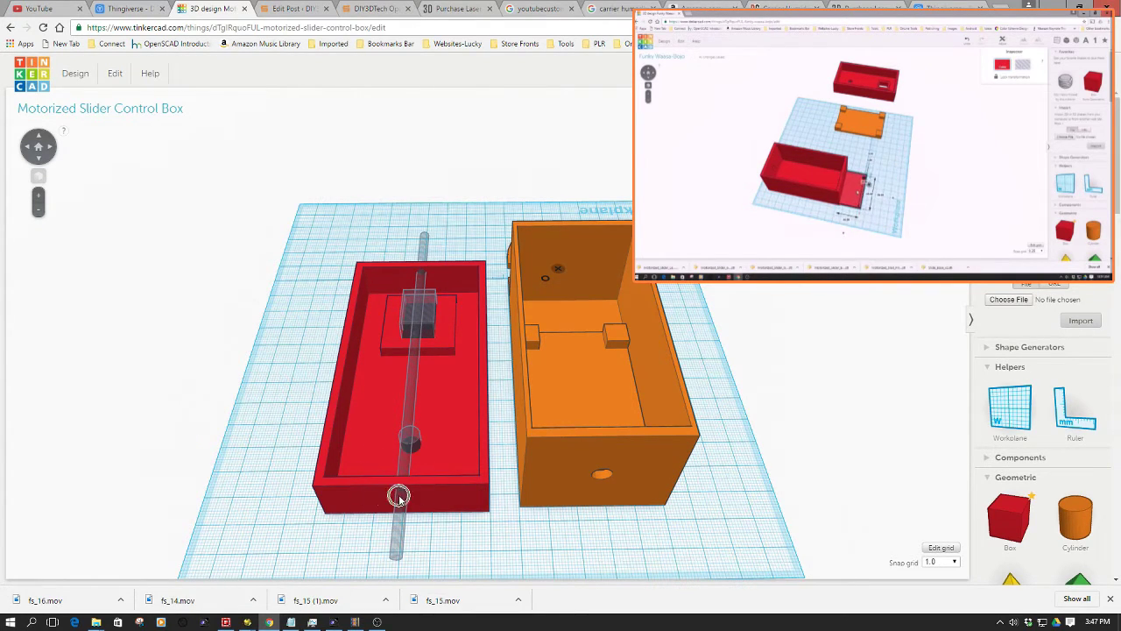
click(606, 441)
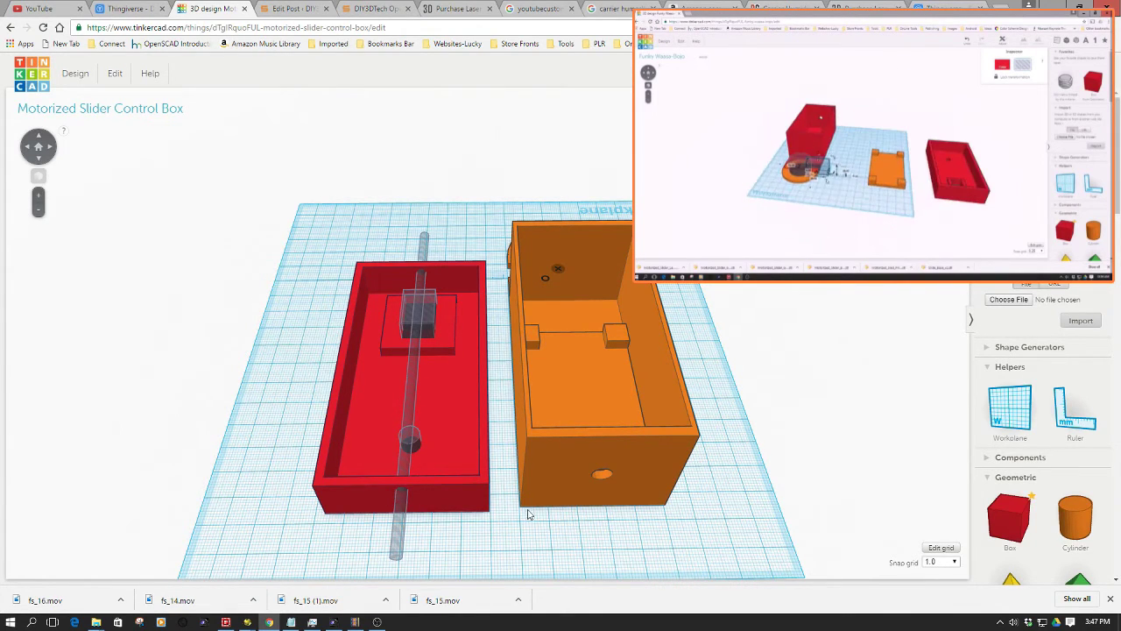
Group the orange base with its tripod hook and hole cutouts
mouse_move(692, 520)
right_down()
mouse_move(570, 481)
mouse_move(465, 476)
mouse_move(438, 476)
mouse_move(396, 509)
right_up()
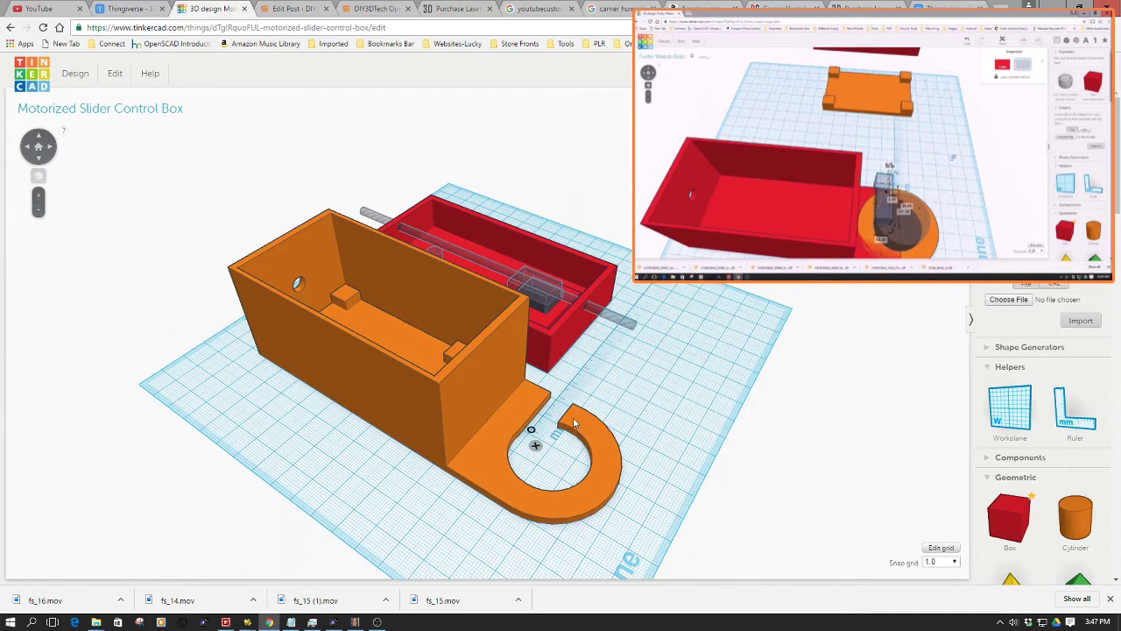
click(484, 493)
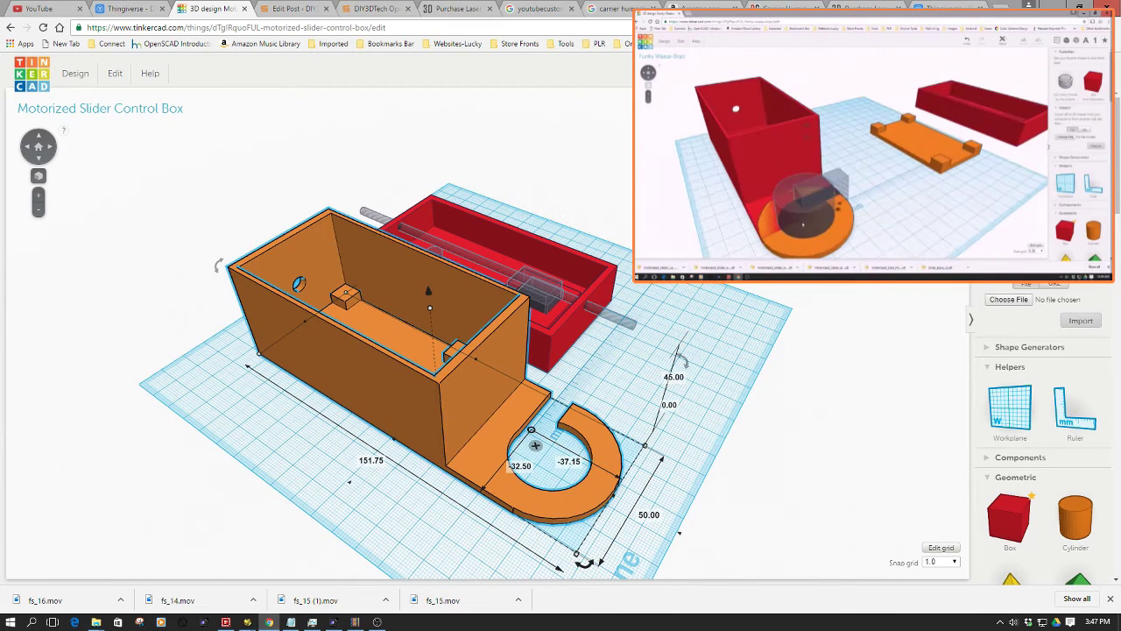
key(ctrl+g)
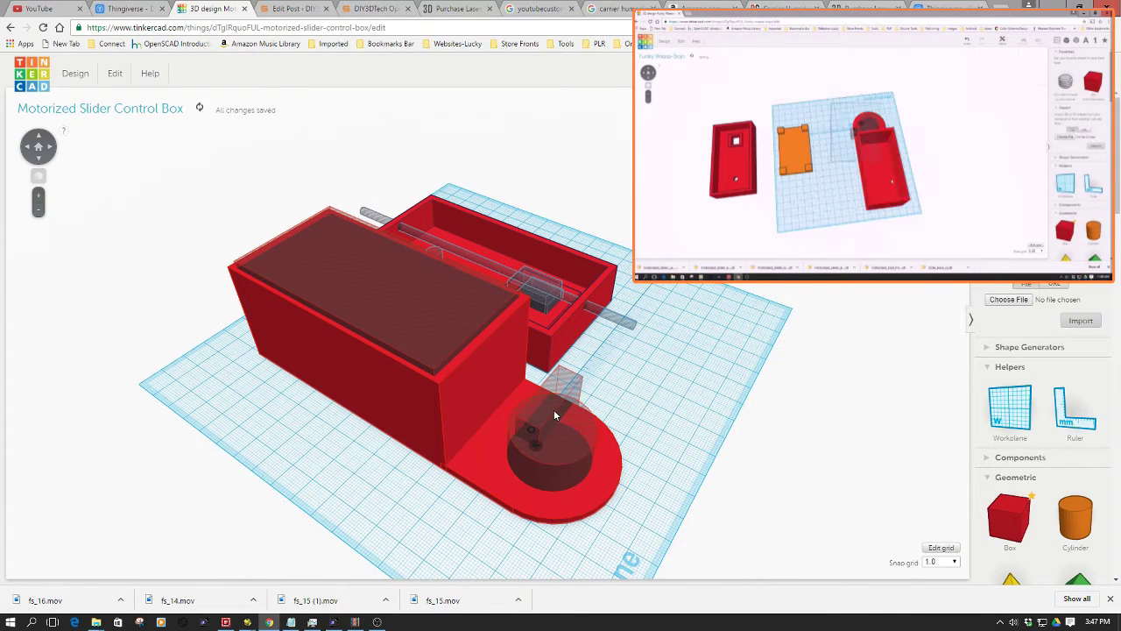
Cancel the accidental ruler and check the lid and base from top-down and side-on views
drag(554, 410, 554, 386)
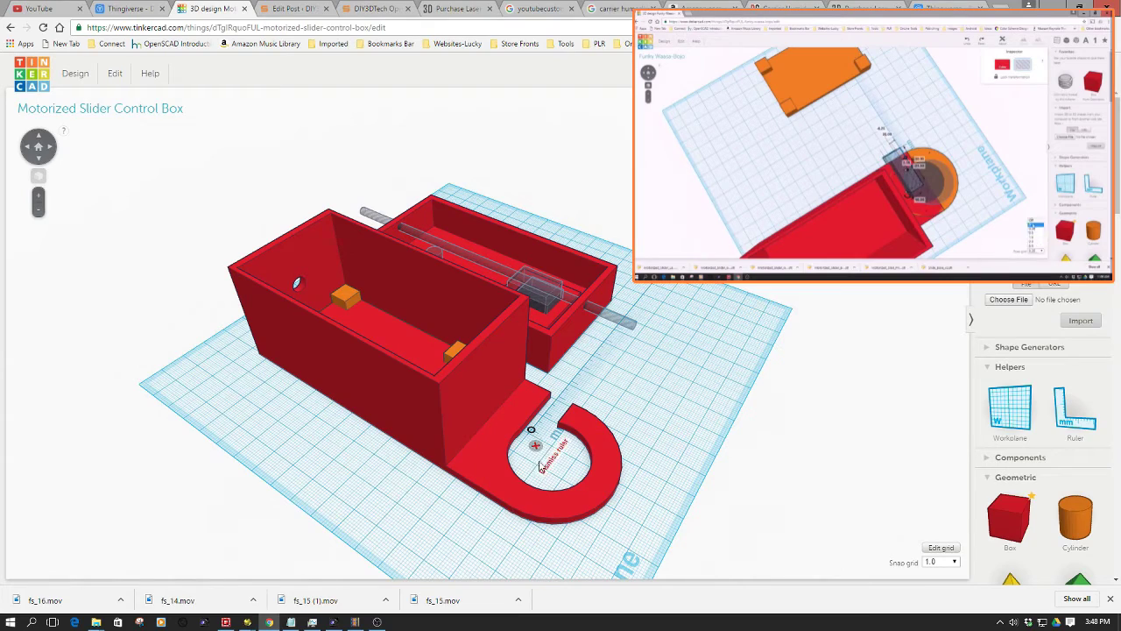
key(Escape)
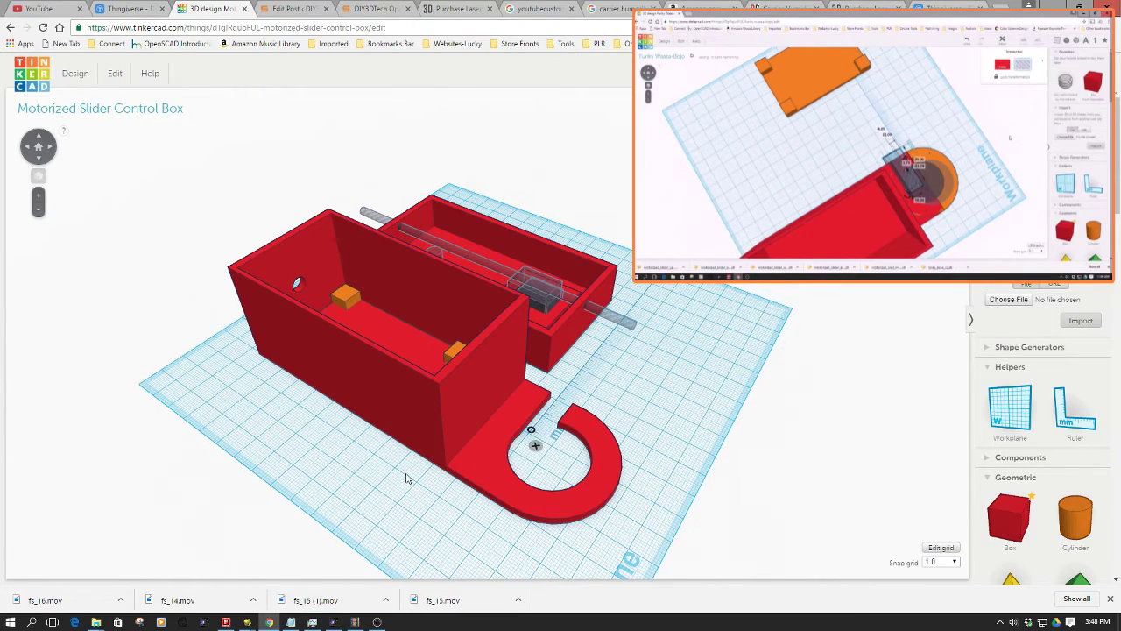
mouse_move(406, 478)
right_down()
mouse_move(446, 521)
mouse_move(453, 550)
right_up()
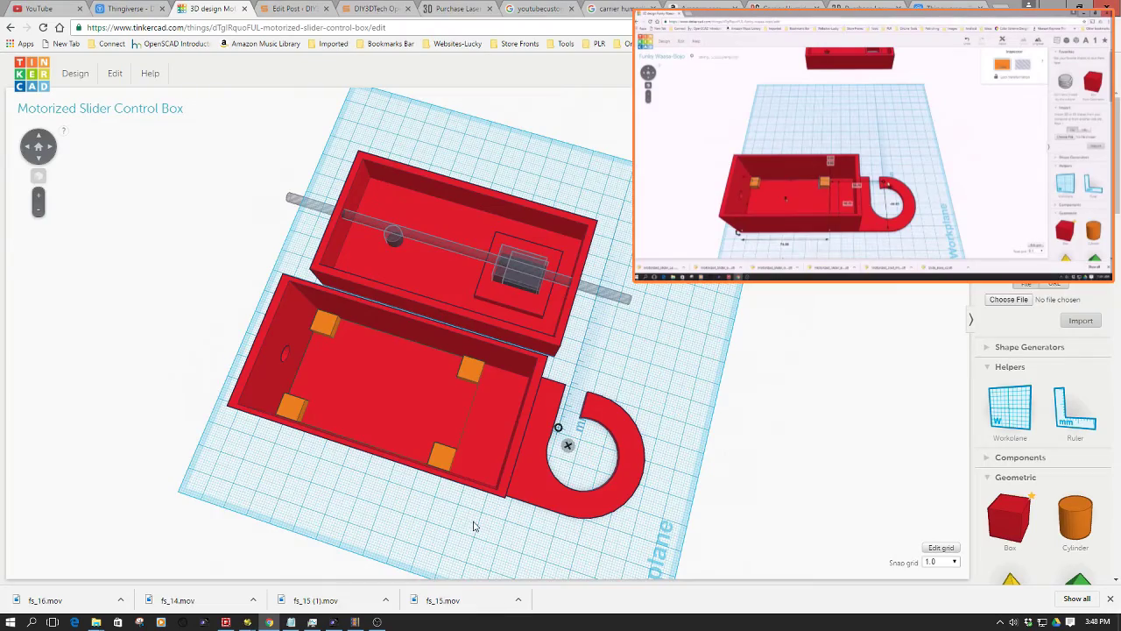
mouse_move(473, 526)
right_down()
mouse_move(494, 447)
mouse_move(570, 415)
mouse_move(708, 416)
mouse_move(744, 454)
mouse_move(748, 476)
right_up()
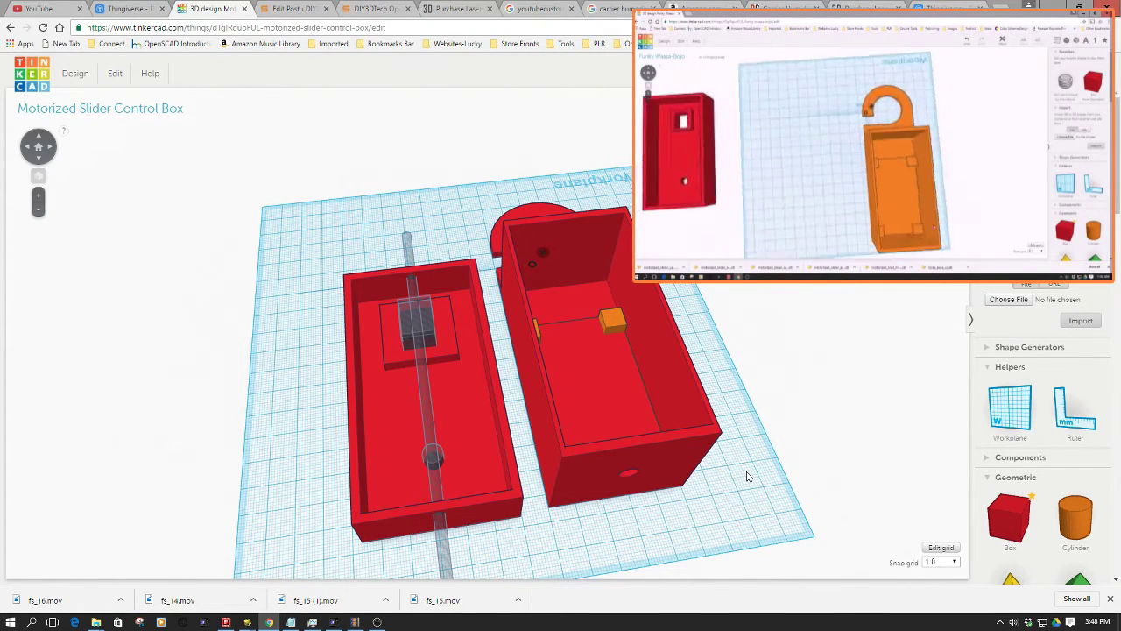
Recolour the grouped base with the tripod hook orange beside the red lid
right_drag(748, 476, 733, 492)
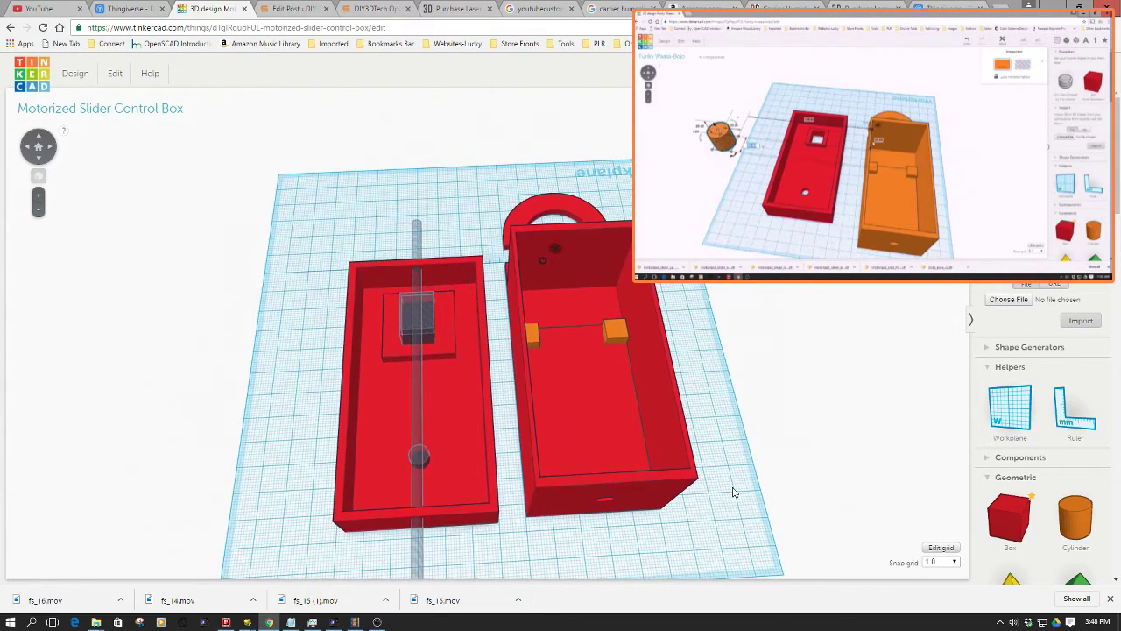
mouse_move(734, 493)
right_down()
mouse_move(721, 416)
mouse_move(611, 427)
right_up()
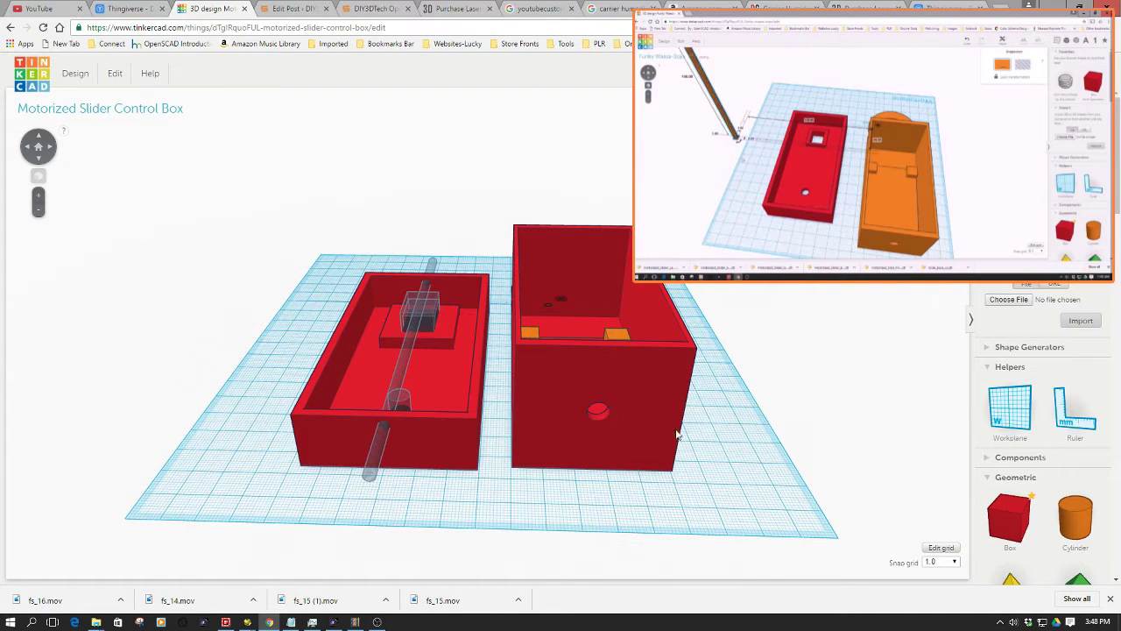
right_drag(716, 420, 716, 481)
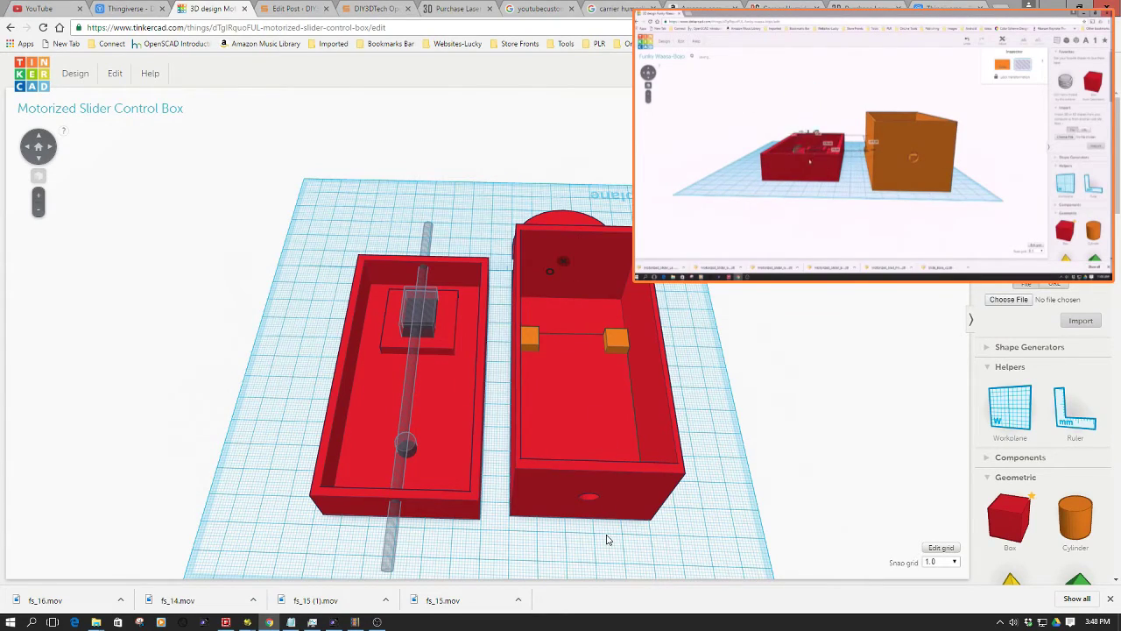
mouse_move(608, 540)
right_down()
mouse_move(556, 491)
mouse_move(610, 494)
mouse_move(596, 460)
right_up()
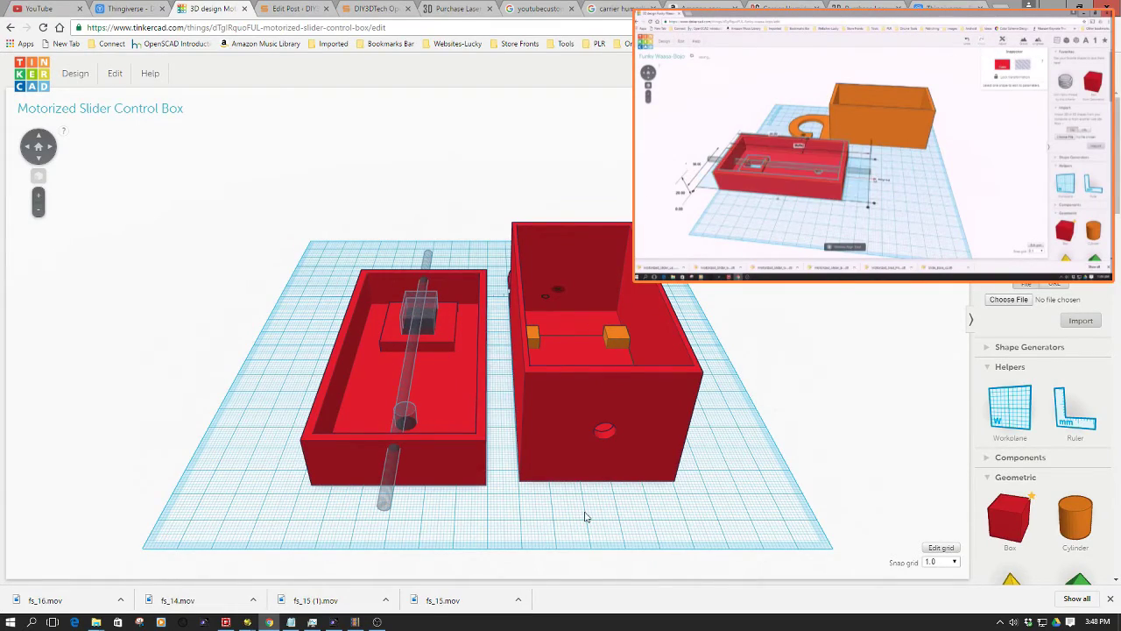
mouse_move(587, 517)
right_down()
mouse_move(566, 467)
mouse_move(483, 501)
mouse_move(401, 422)
mouse_move(407, 532)
mouse_move(394, 543)
mouse_move(304, 528)
right_up()
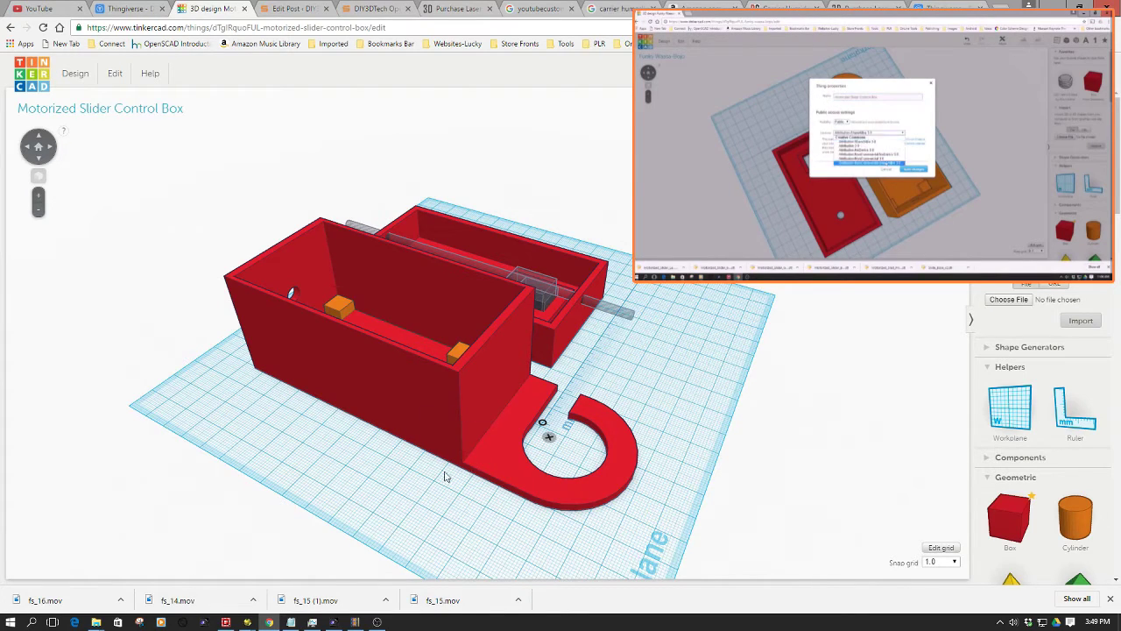
mouse_move(431, 491)
right_down()
mouse_move(602, 516)
mouse_move(708, 496)
right_up()
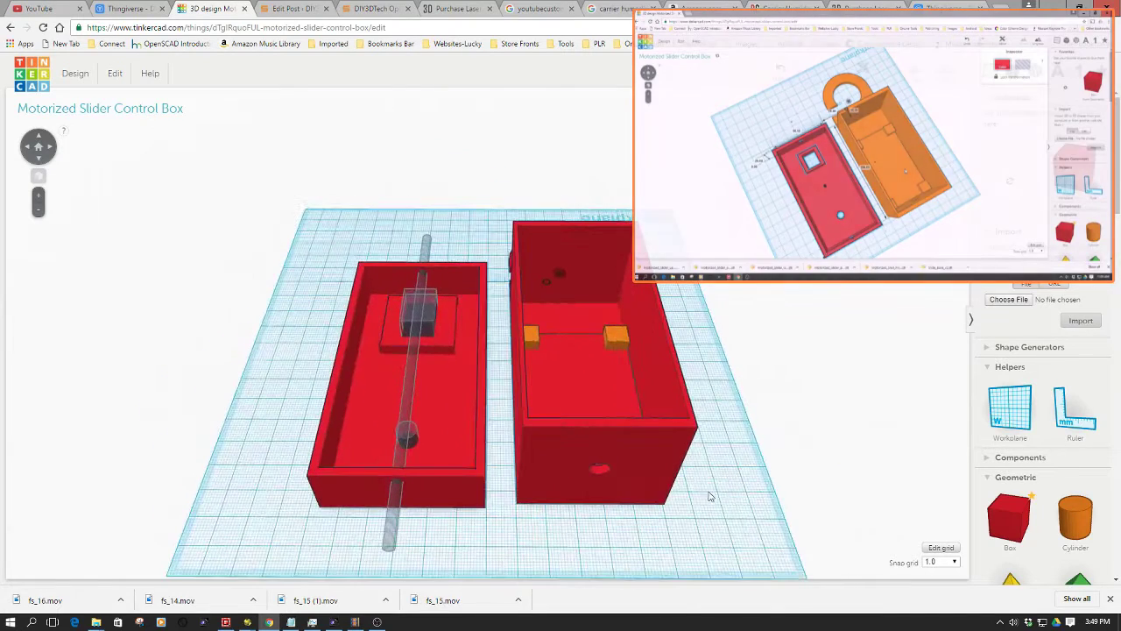
click(781, 72)
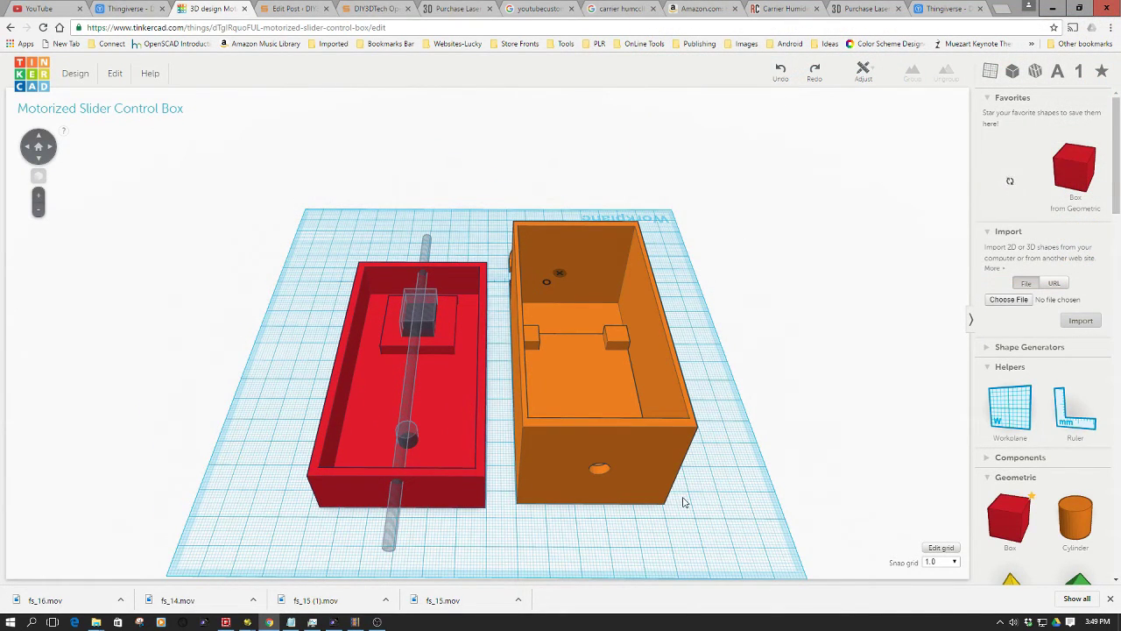
mouse_move(689, 508)
right_down()
mouse_move(589, 468)
mouse_move(531, 405)
mouse_move(585, 498)
mouse_move(701, 503)
mouse_move(707, 554)
mouse_move(678, 555)
mouse_move(689, 550)
right_up()
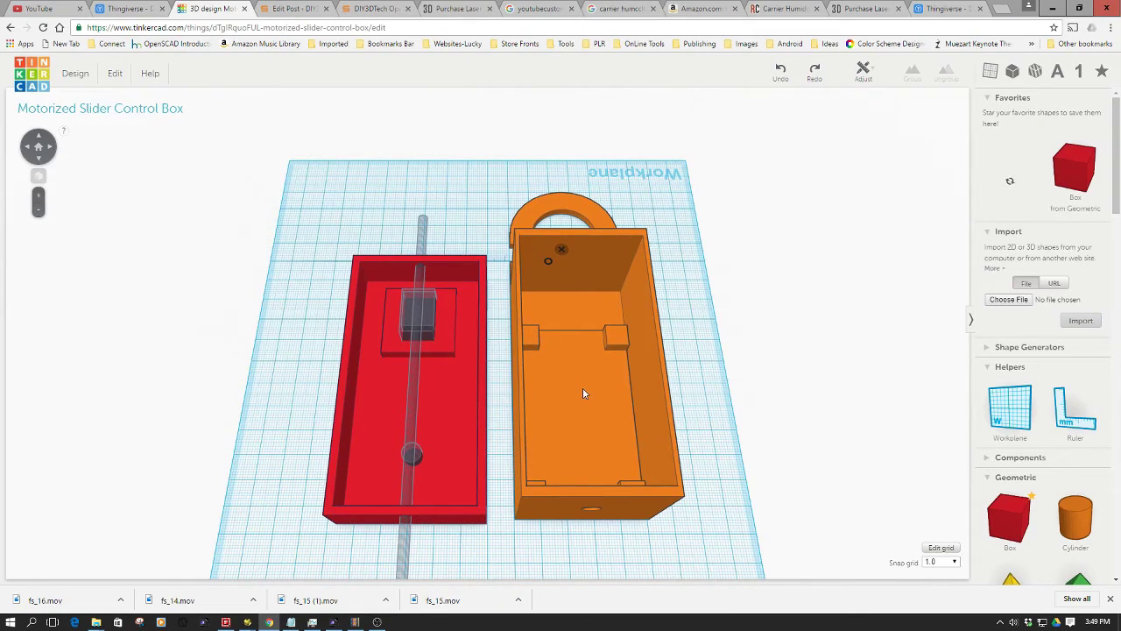
mouse_move(696, 438)
right_down()
mouse_move(633, 389)
mouse_move(518, 373)
right_up()
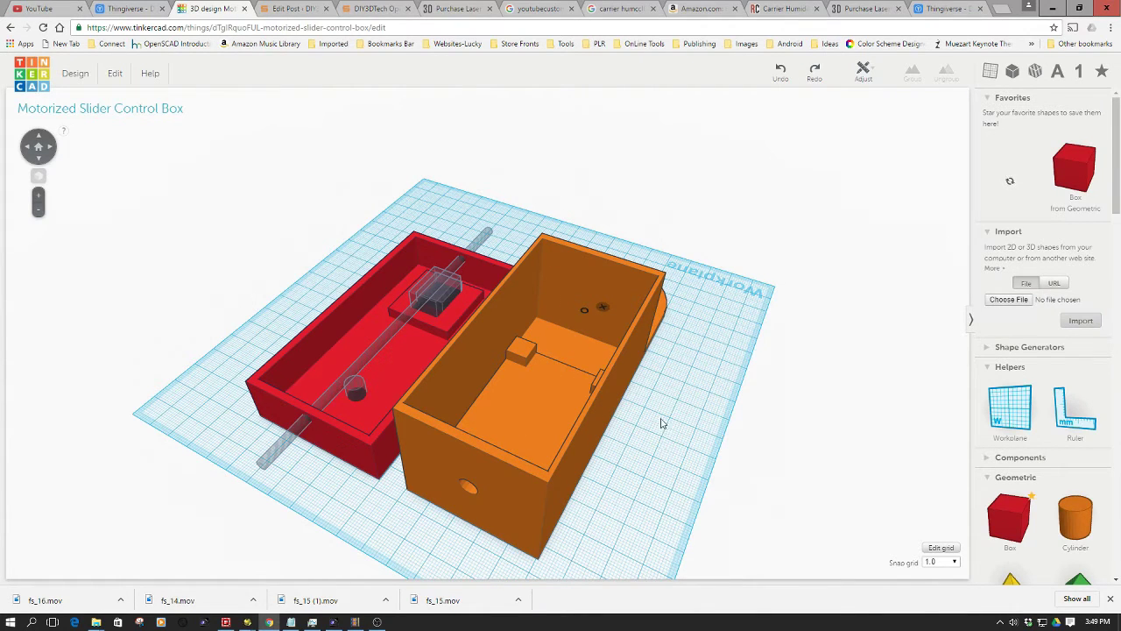
mouse_move(662, 423)
right_down()
mouse_move(588, 396)
mouse_move(703, 421)
mouse_move(711, 482)
right_up()
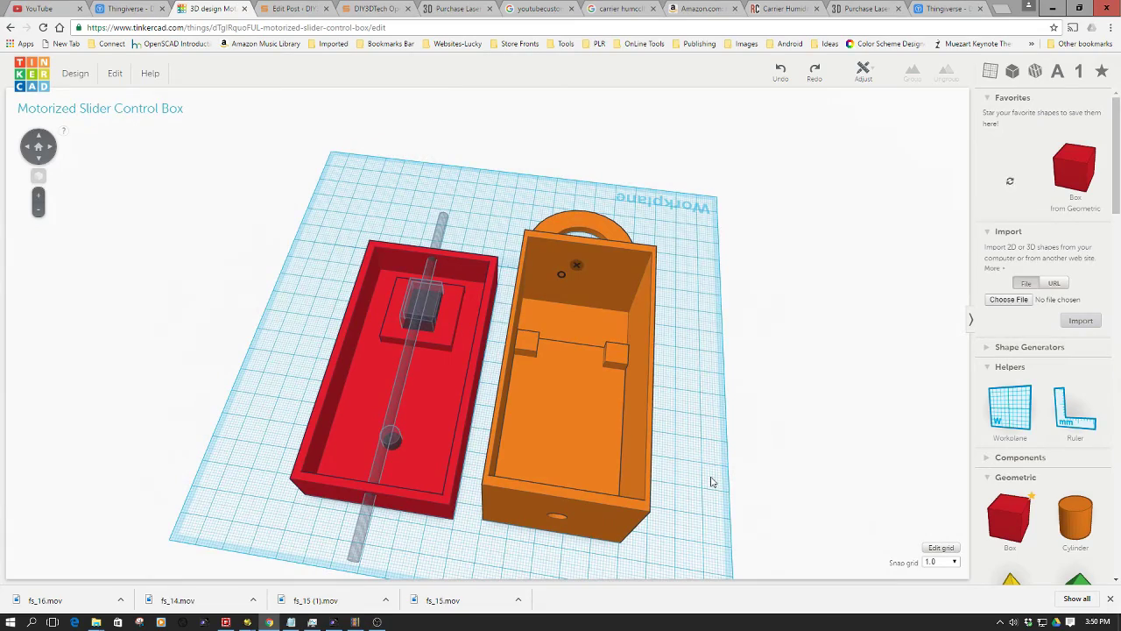
mouse_move(712, 482)
right_down()
mouse_move(679, 457)
mouse_move(675, 431)
mouse_move(710, 407)
mouse_move(719, 453)
right_up()
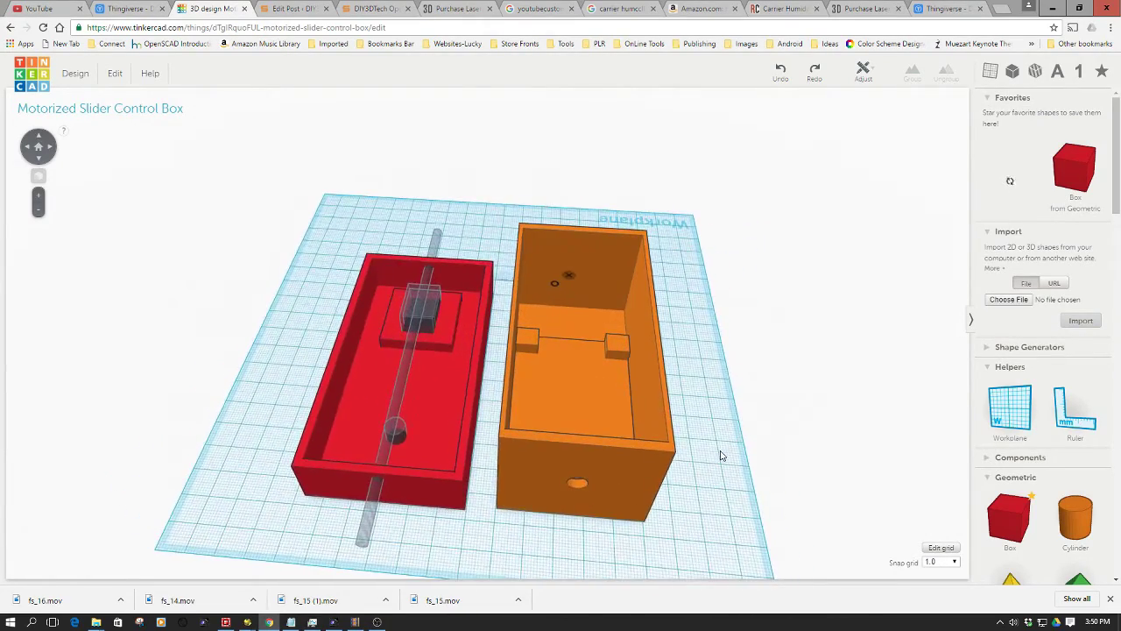